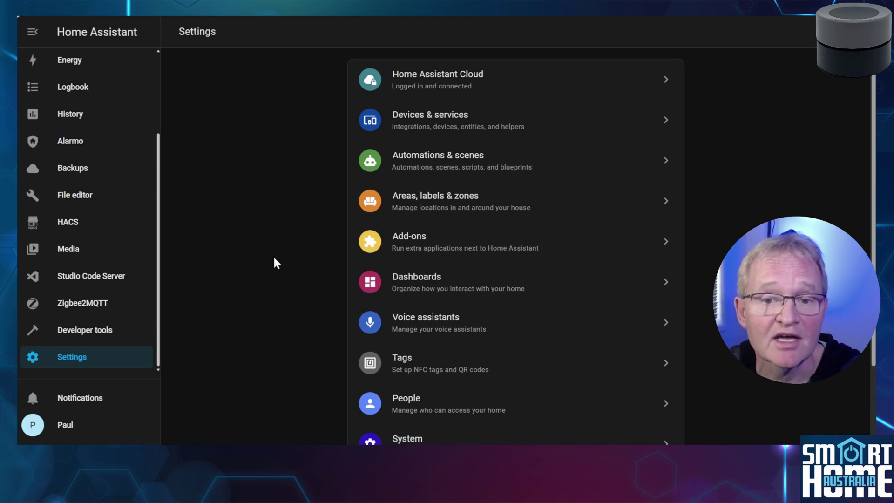
From Devices & services, start a search for new Zigbee devices to pair the Moes knob
click(422, 120)
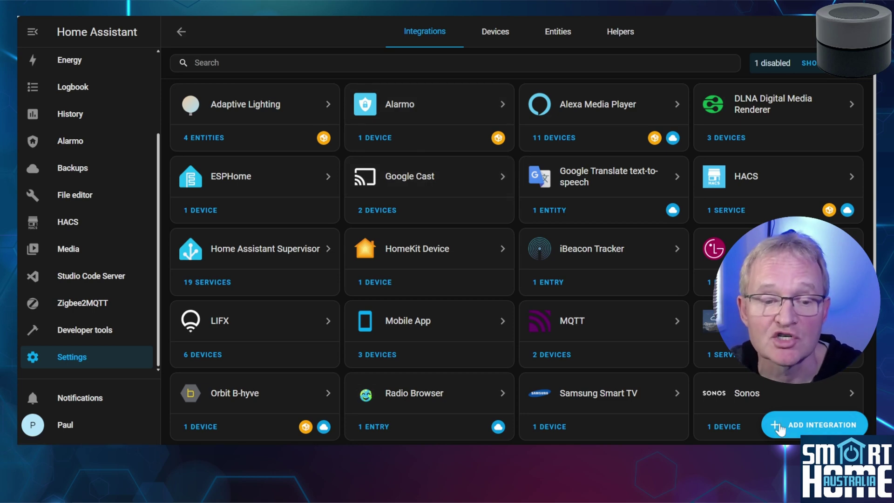
click(780, 428)
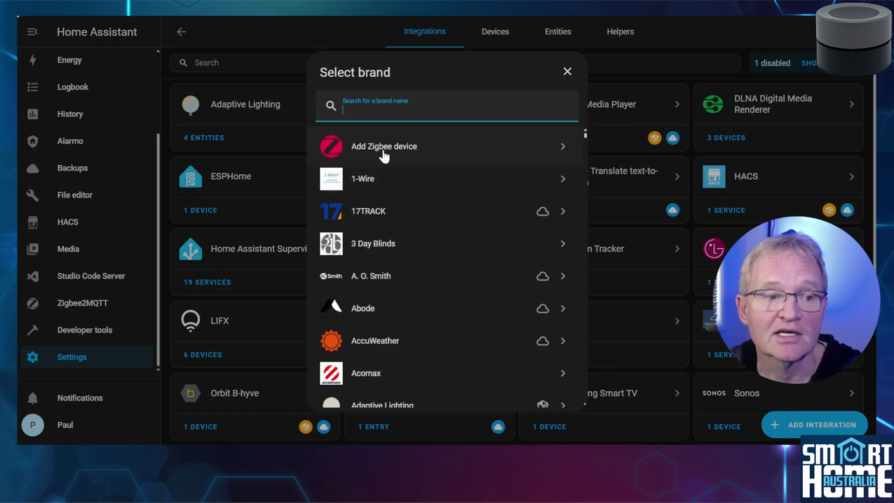
click(384, 148)
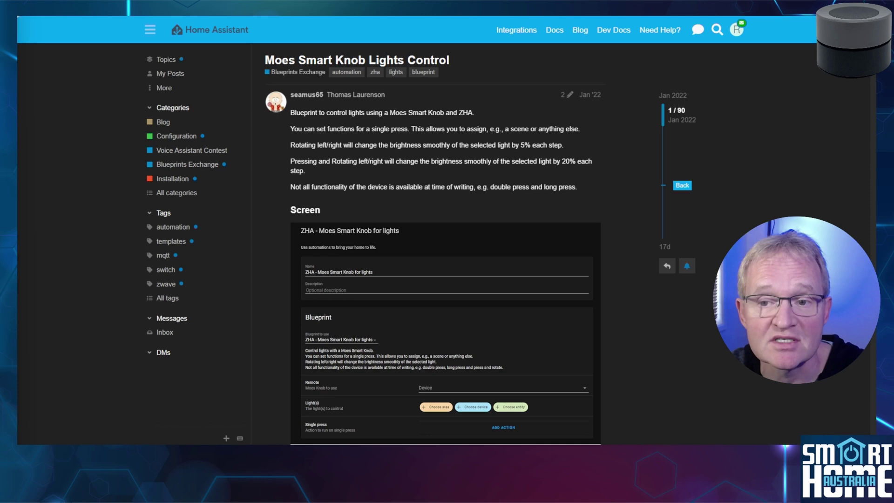
Send the forum's Moes Smart Knob blueprint to Home Assistant's Import a blueprint dialog
scroll(319, 141, down, 8)
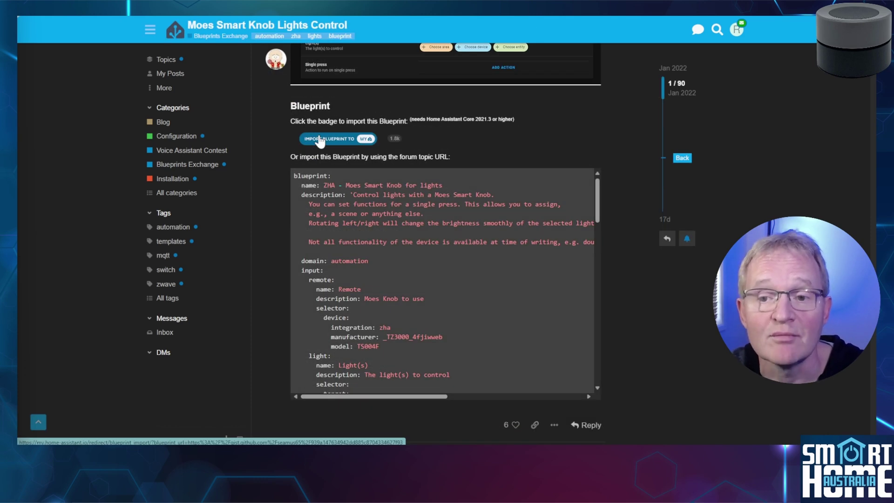
click(319, 140)
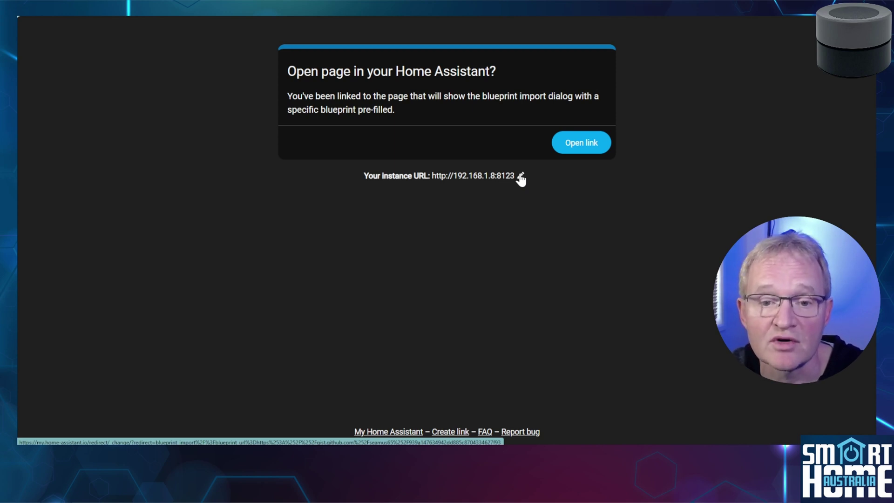
click(581, 145)
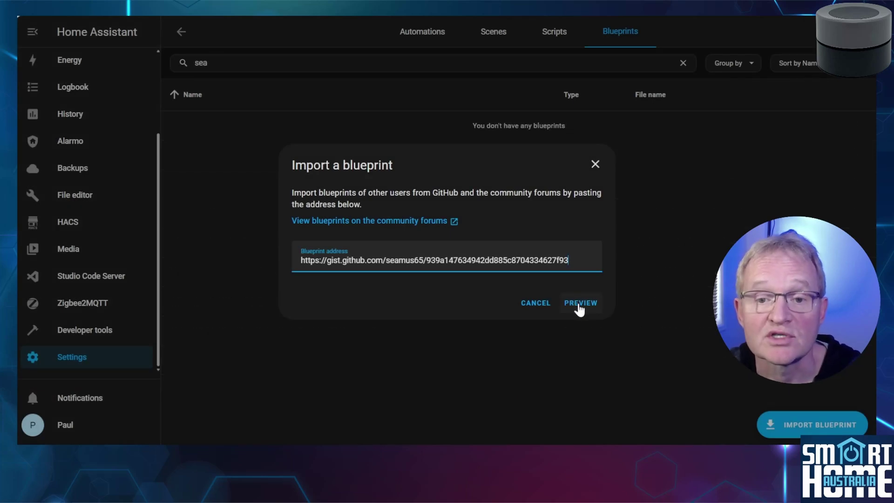
Import the ZHA - Moes Smart Knob for lights blueprint and start an automation; no knob device is listed
click(576, 306)
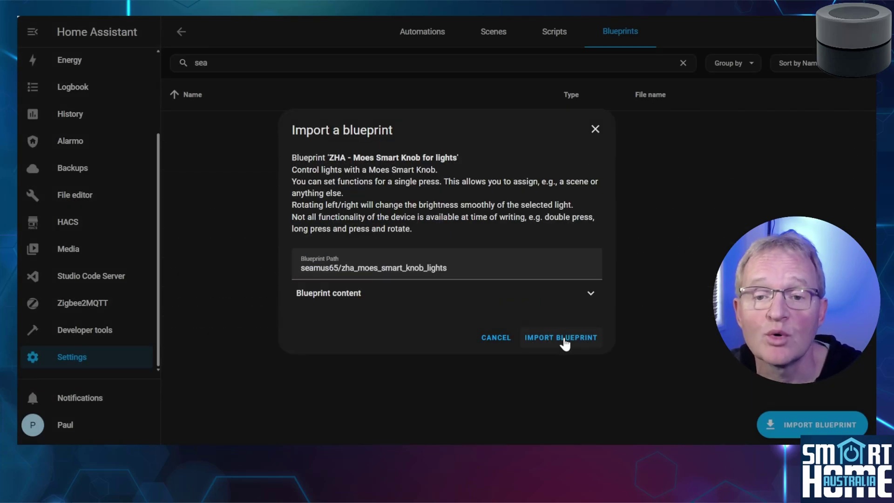
click(565, 343)
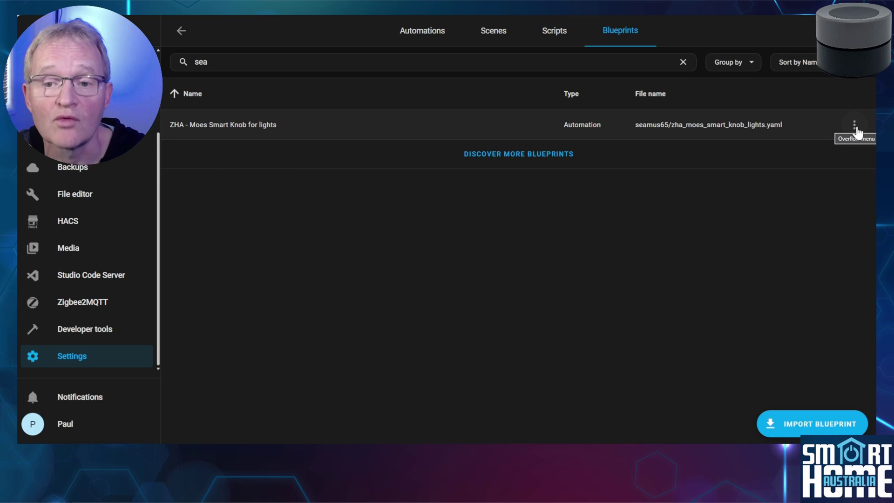
click(855, 127)
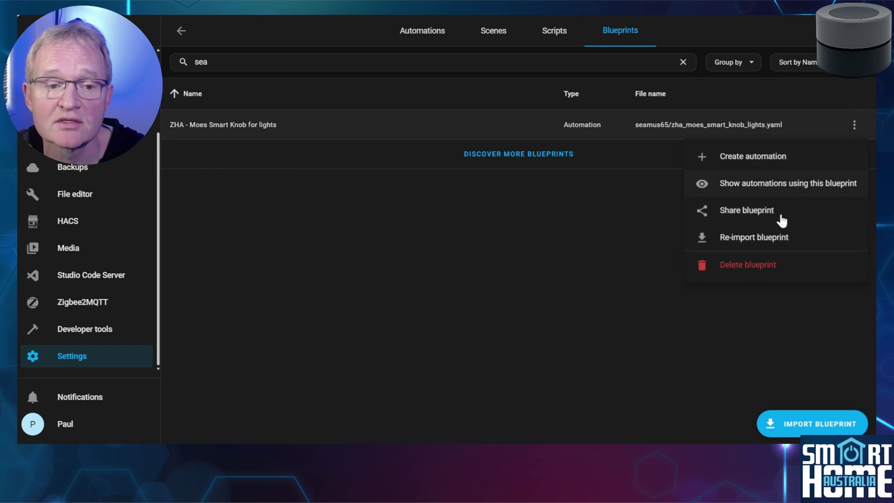
click(754, 161)
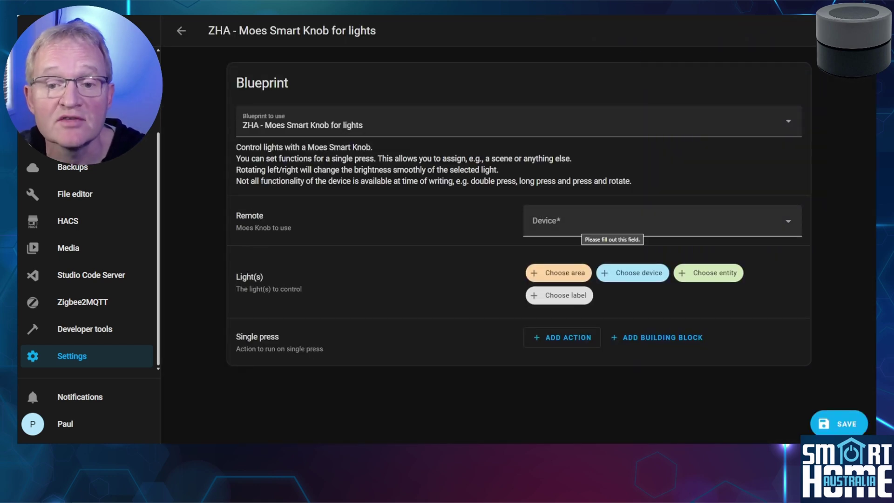
click(652, 221)
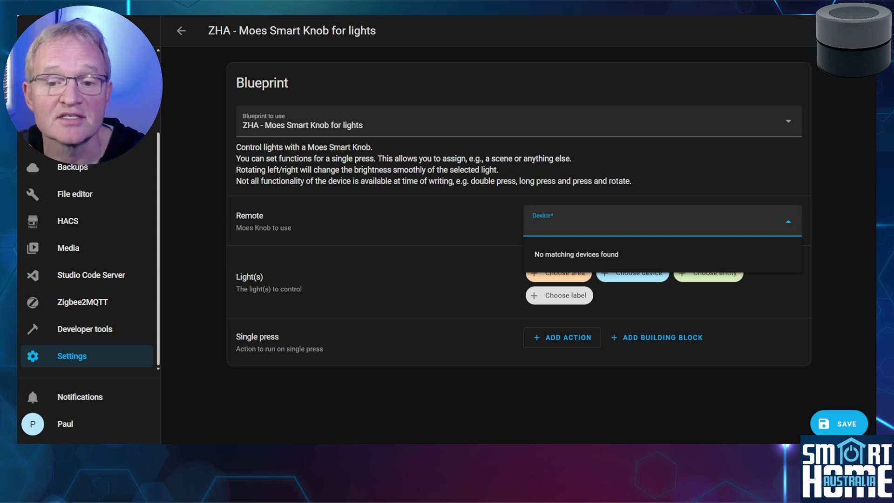
key(Escape)
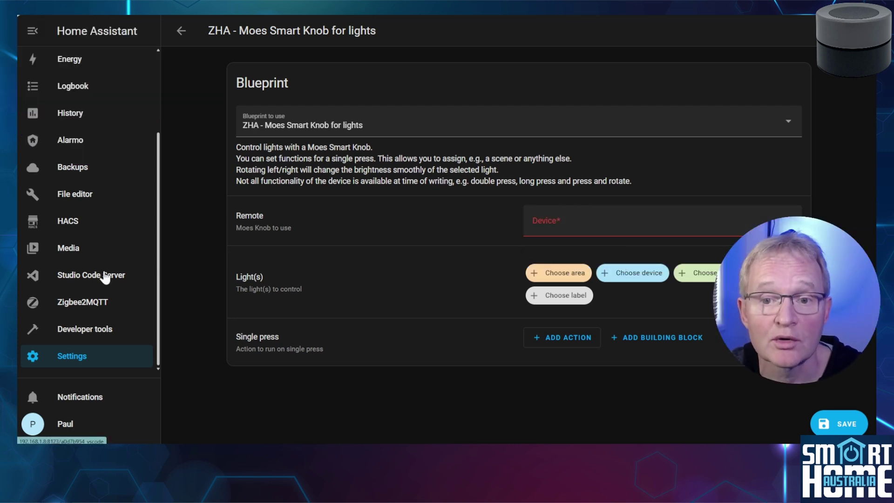
Comment out line 20's manufacturer in seamus65/zha_moes_smart_knob_lights.yaml with #, then close the file
click(105, 277)
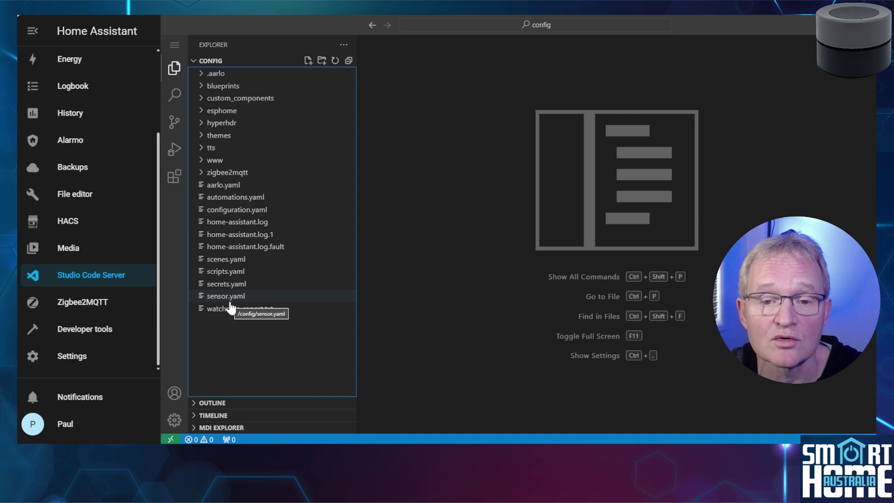
click(201, 87)
click(206, 100)
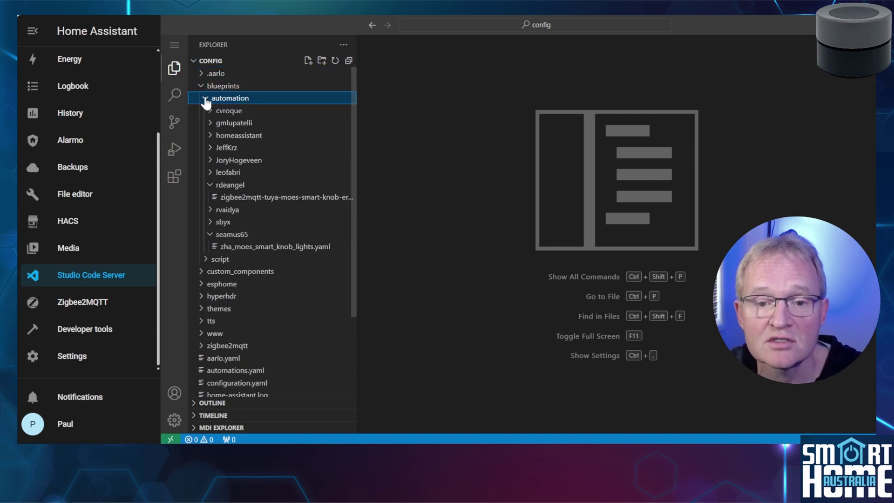
click(228, 185)
double_click(229, 221)
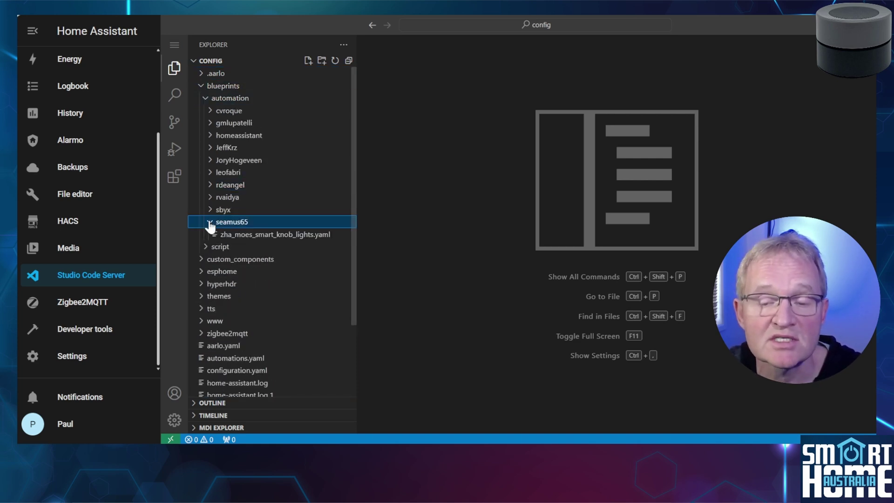
click(254, 235)
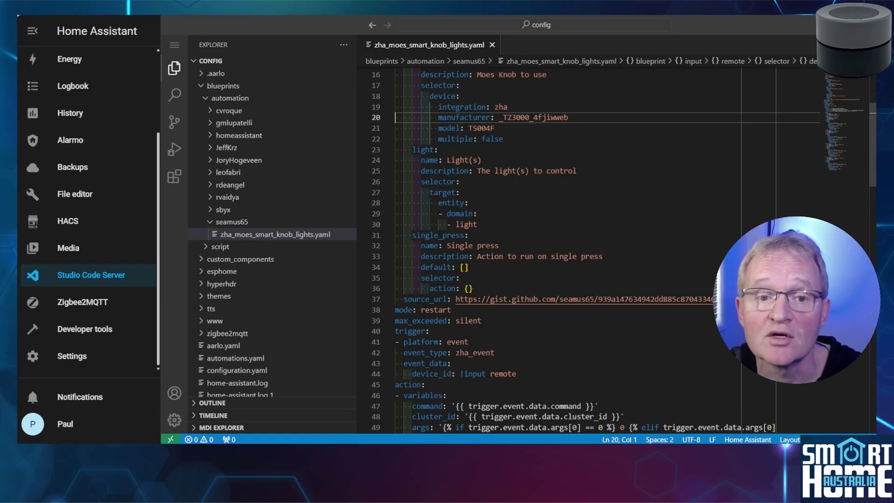
text(#)
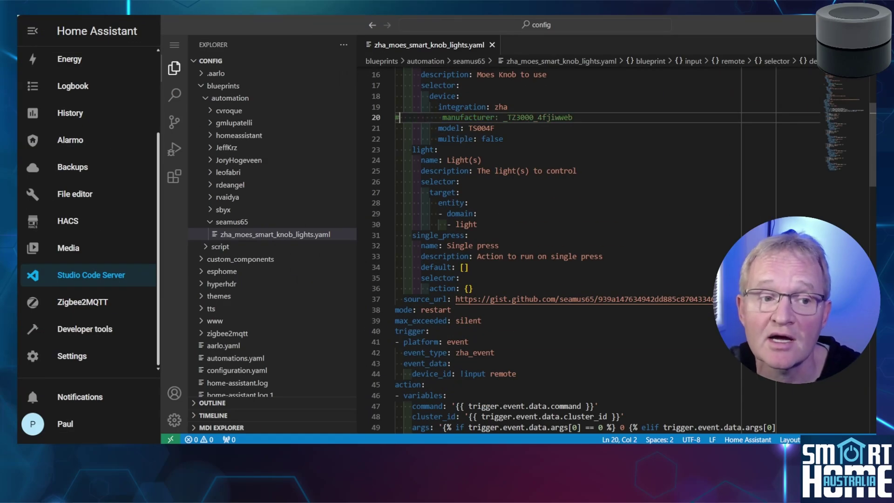
click(493, 45)
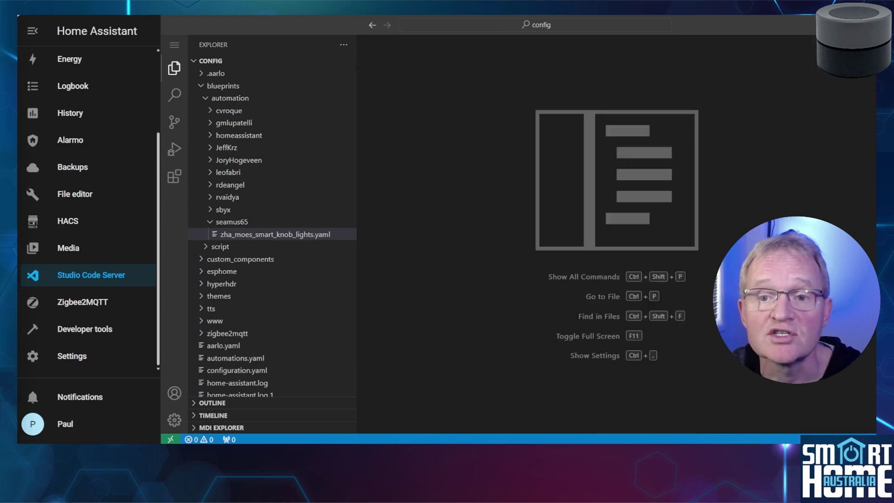
Reload all YAML configuration, then create a new automation from the Moes Smart Knob blueprint
click(81, 333)
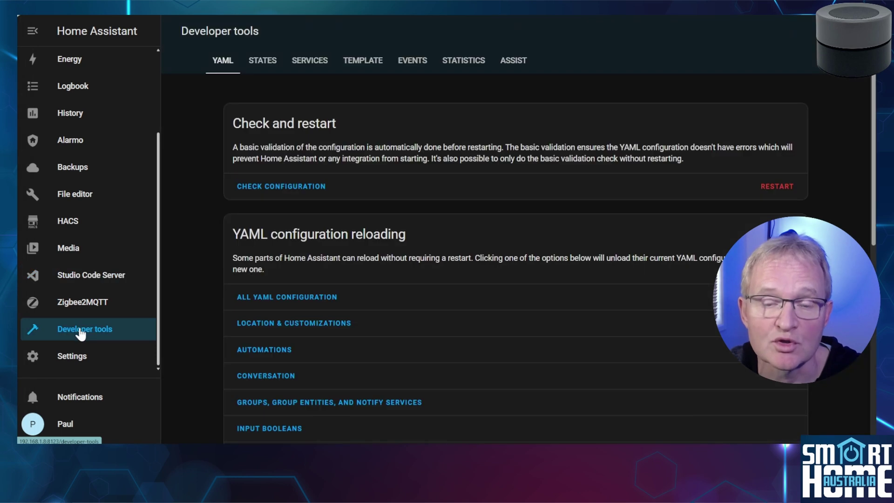
click(258, 302)
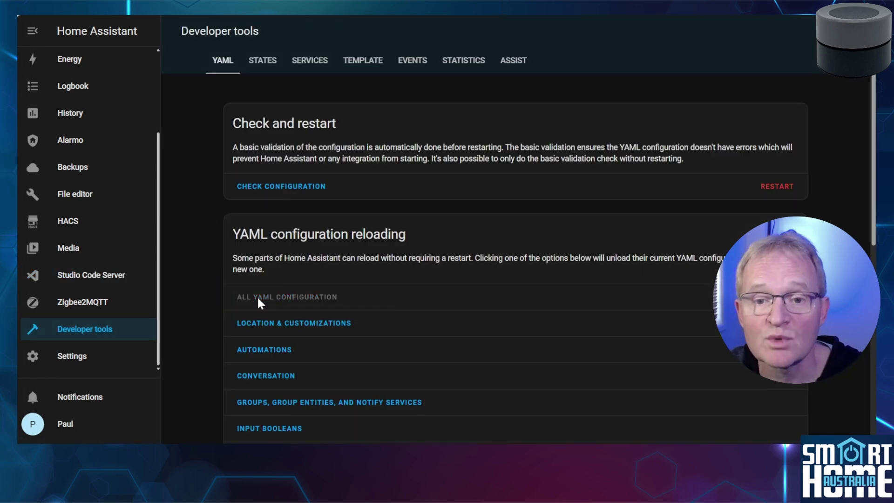
click(93, 359)
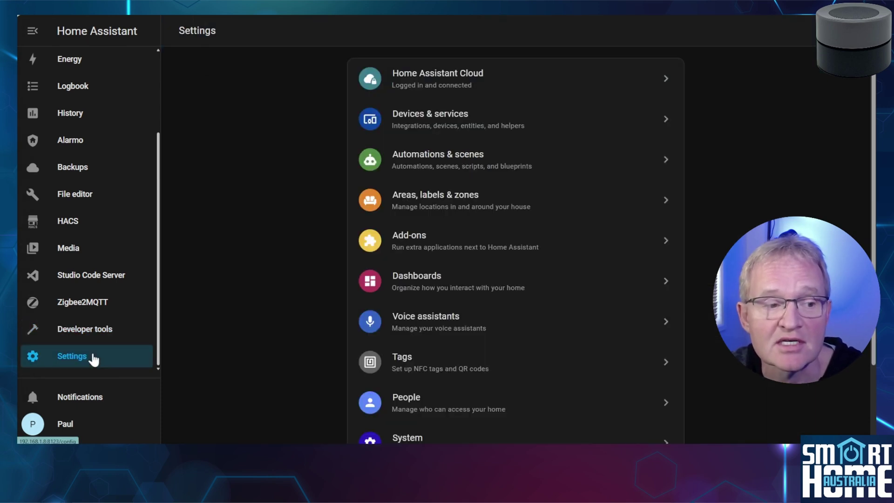
click(444, 163)
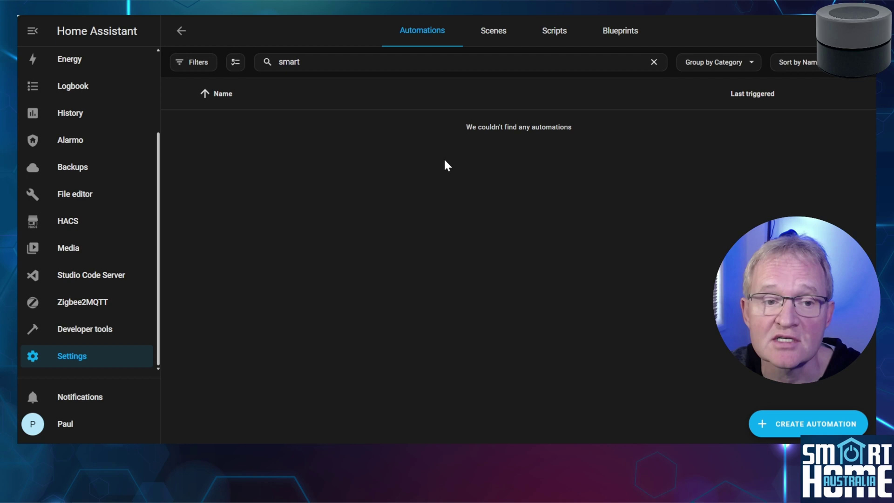
click(620, 32)
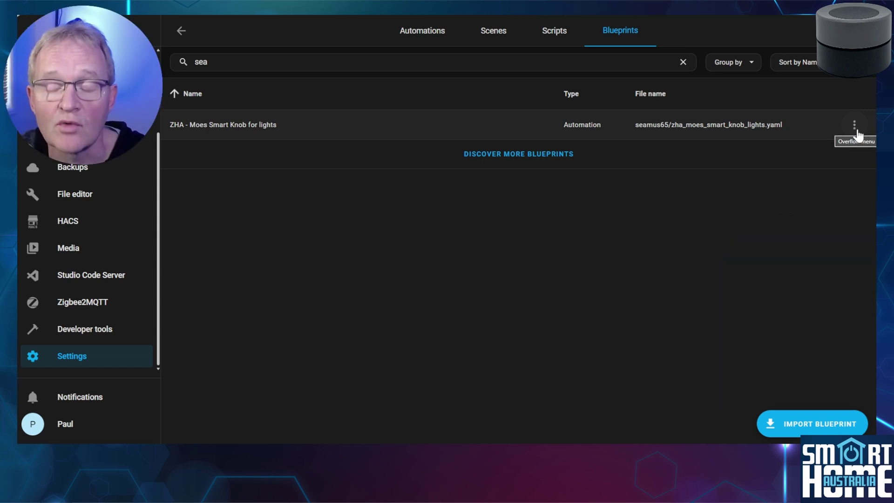
click(855, 126)
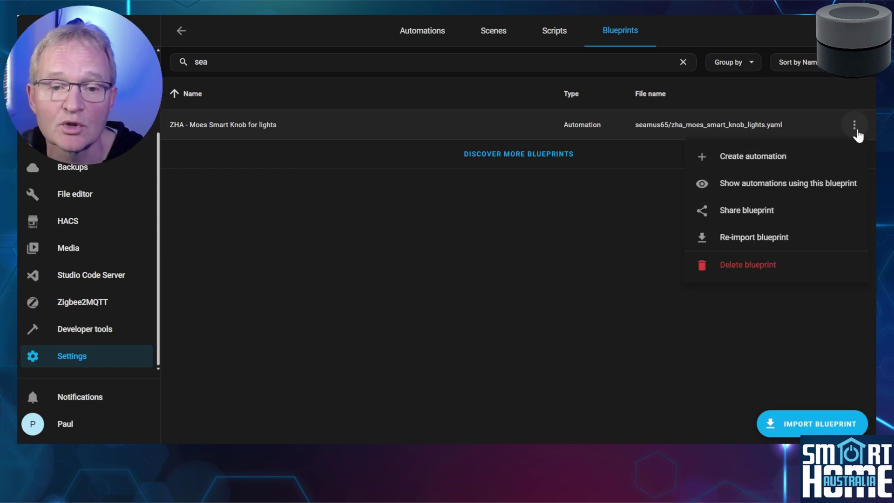
click(792, 159)
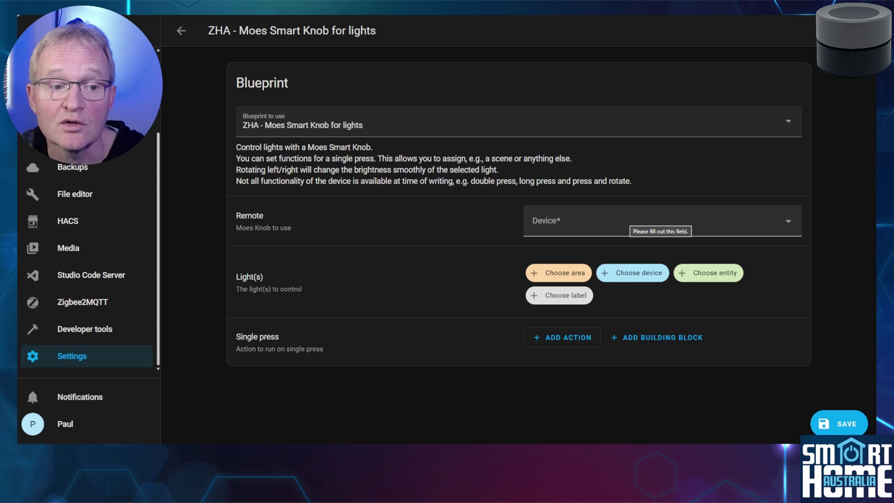
Set SMART KNOB as the remote device and STUDY LIGHT as the controlled light
click(652, 221)
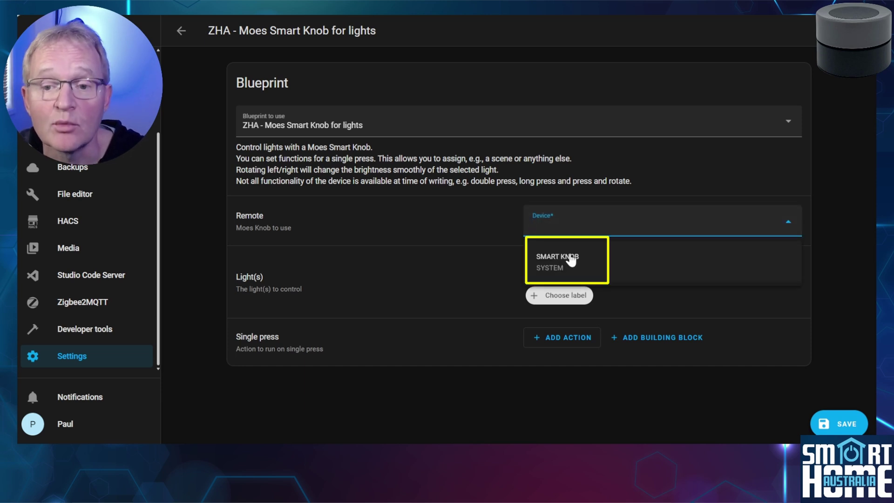
click(570, 260)
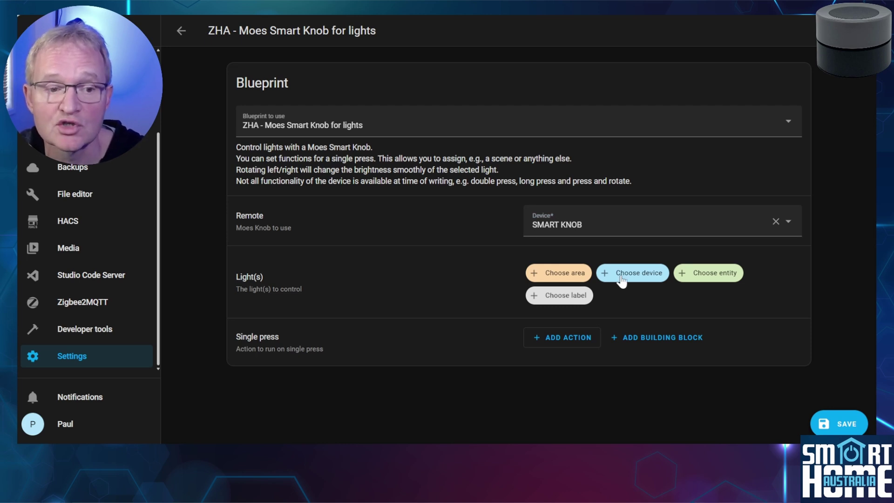
click(622, 279)
text(study)
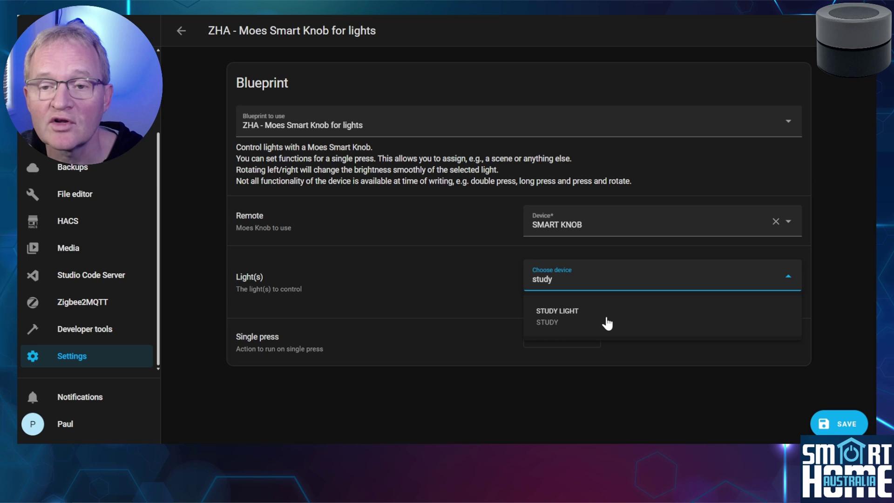
click(607, 322)
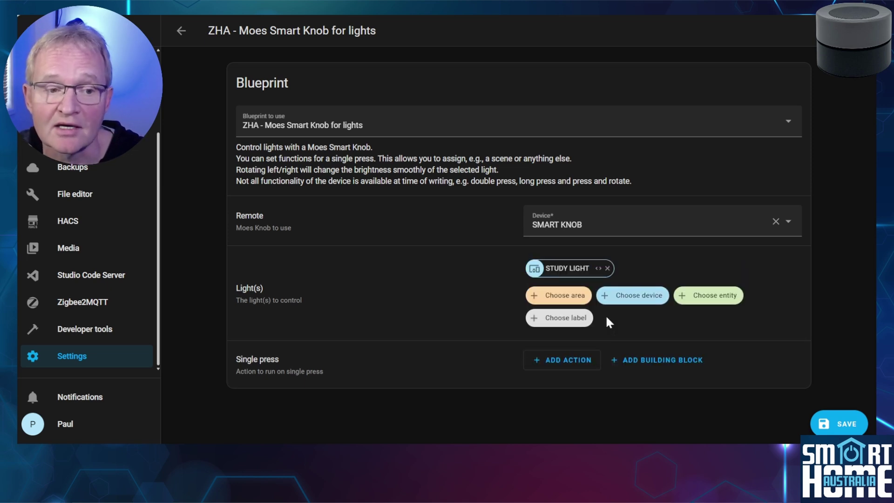
Add a single-press Call service action running Light: Toggle on STUDY LIGHT
click(568, 360)
text(call service)
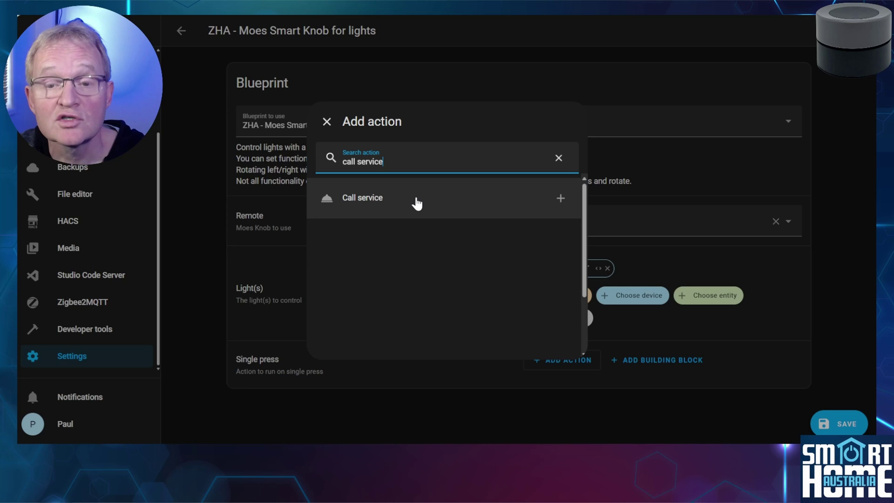
click(417, 201)
text(light: togg)
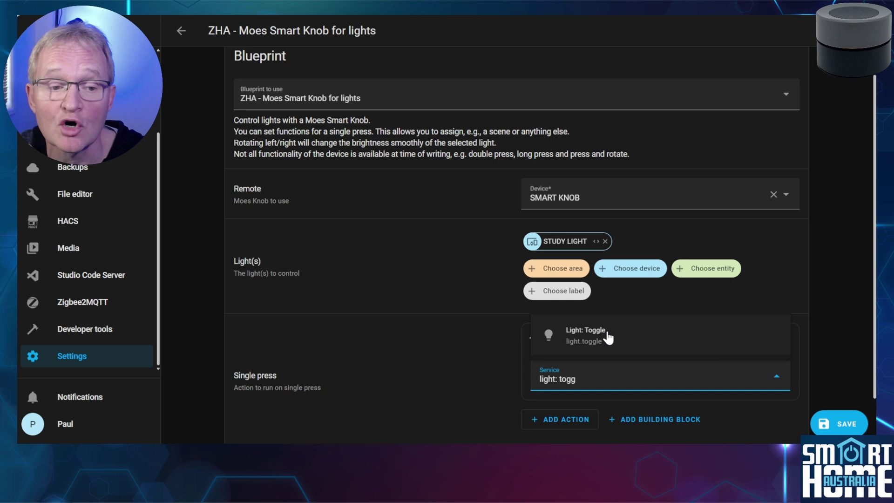
click(601, 334)
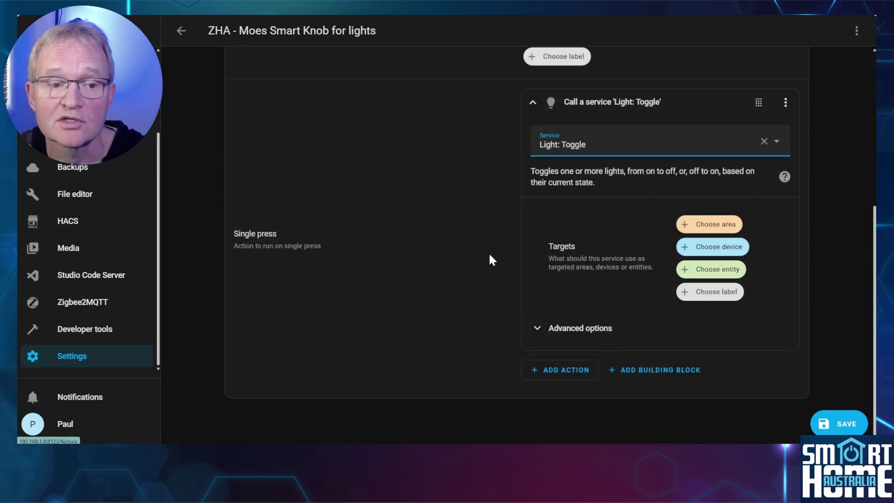
click(696, 251)
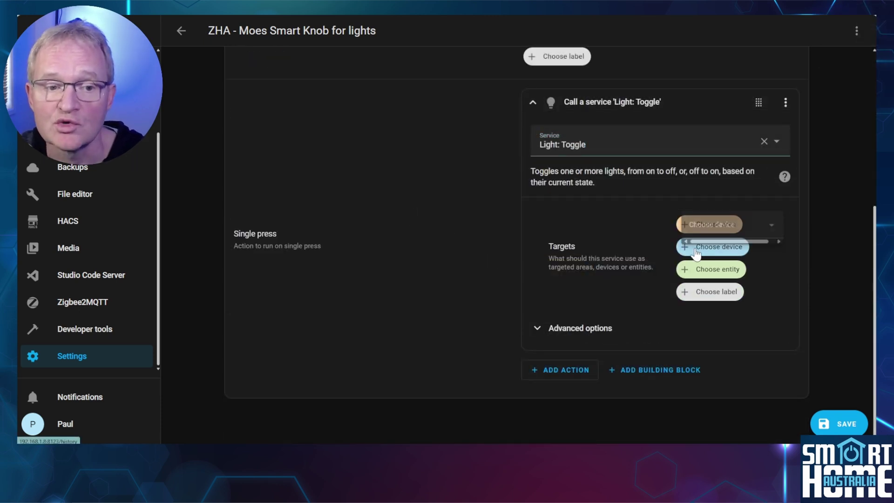
text(study)
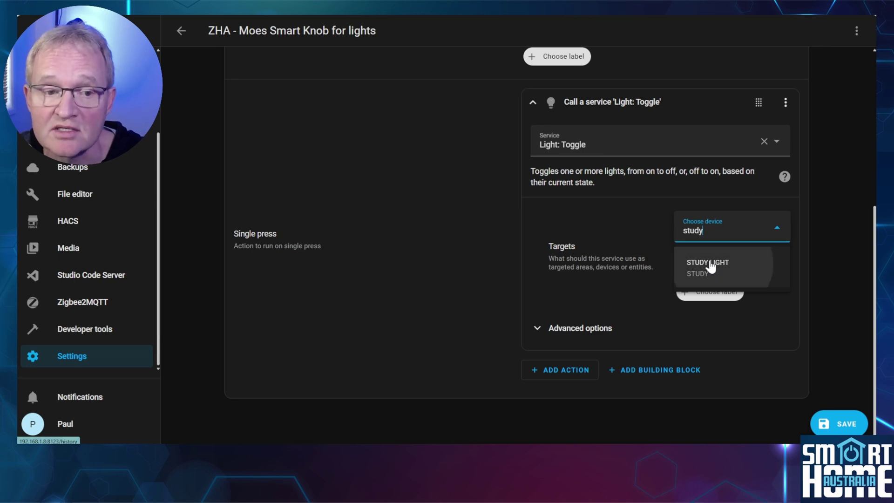
click(708, 263)
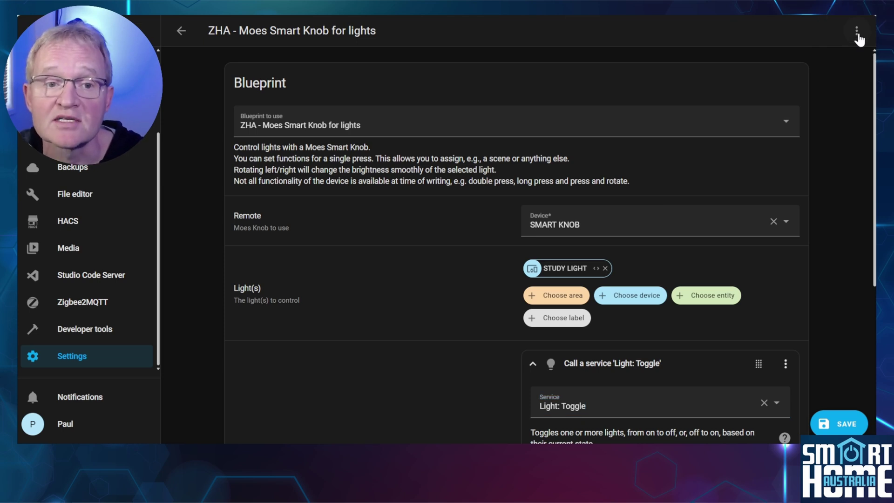
Take control of the blueprint automation and save it as STUDY LIGHTS SMART KNOB
click(856, 34)
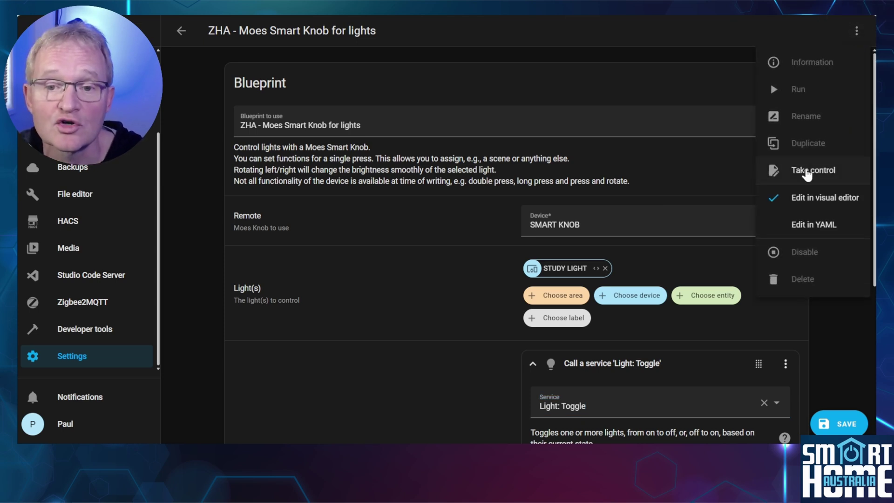
click(808, 175)
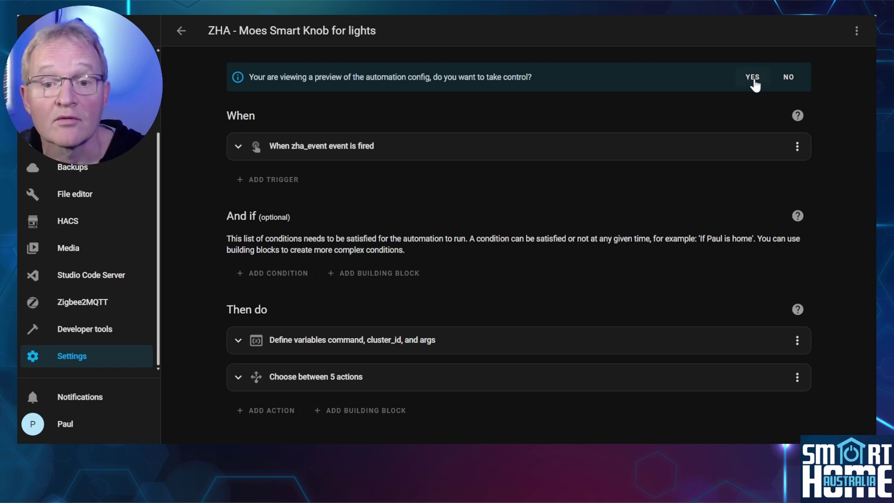
click(752, 79)
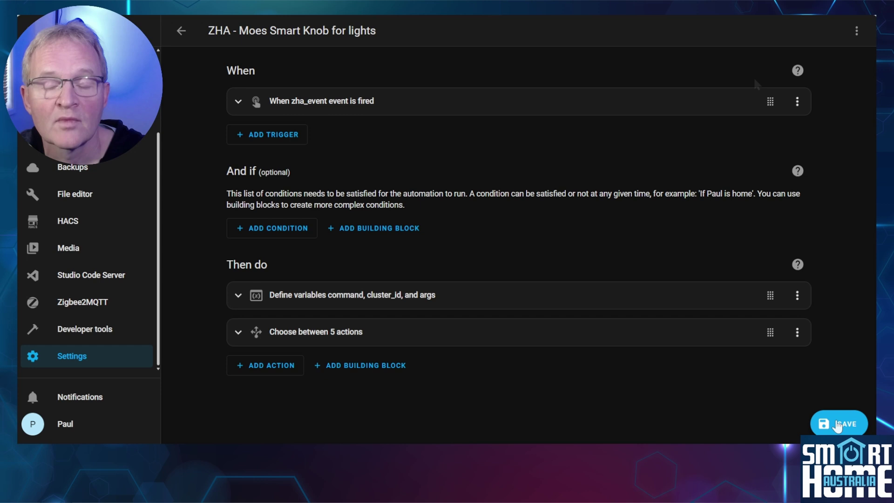
click(839, 424)
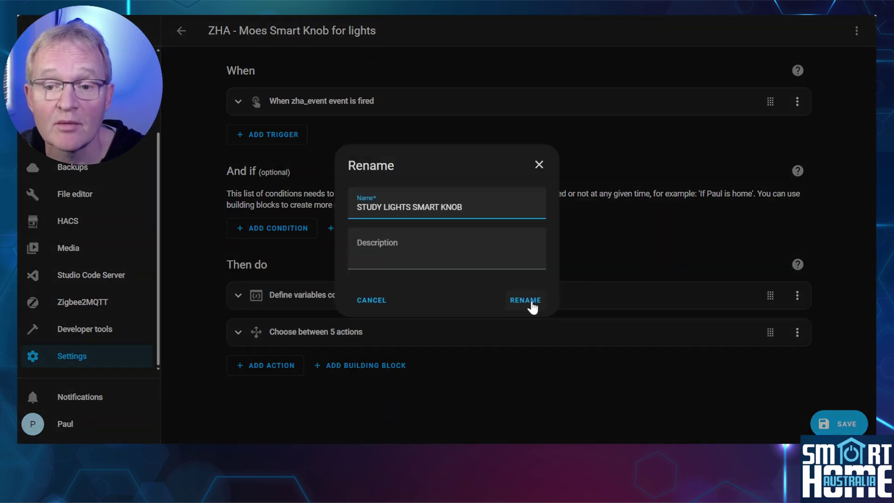
click(526, 300)
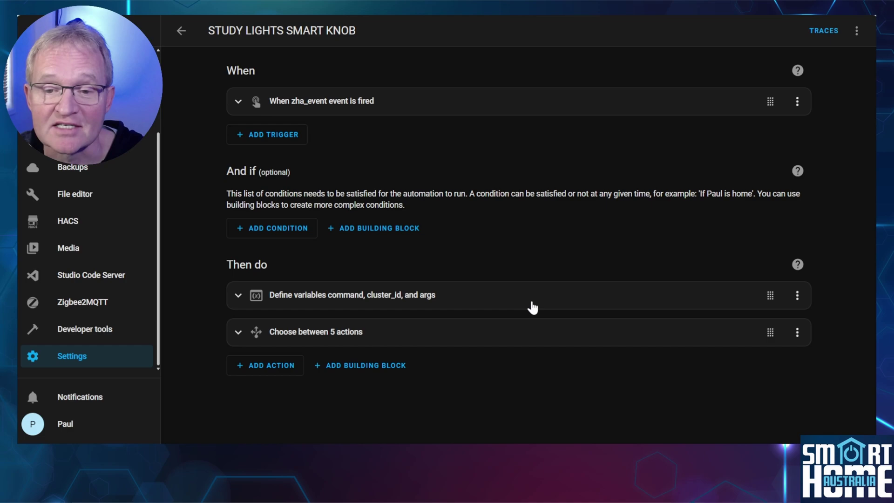